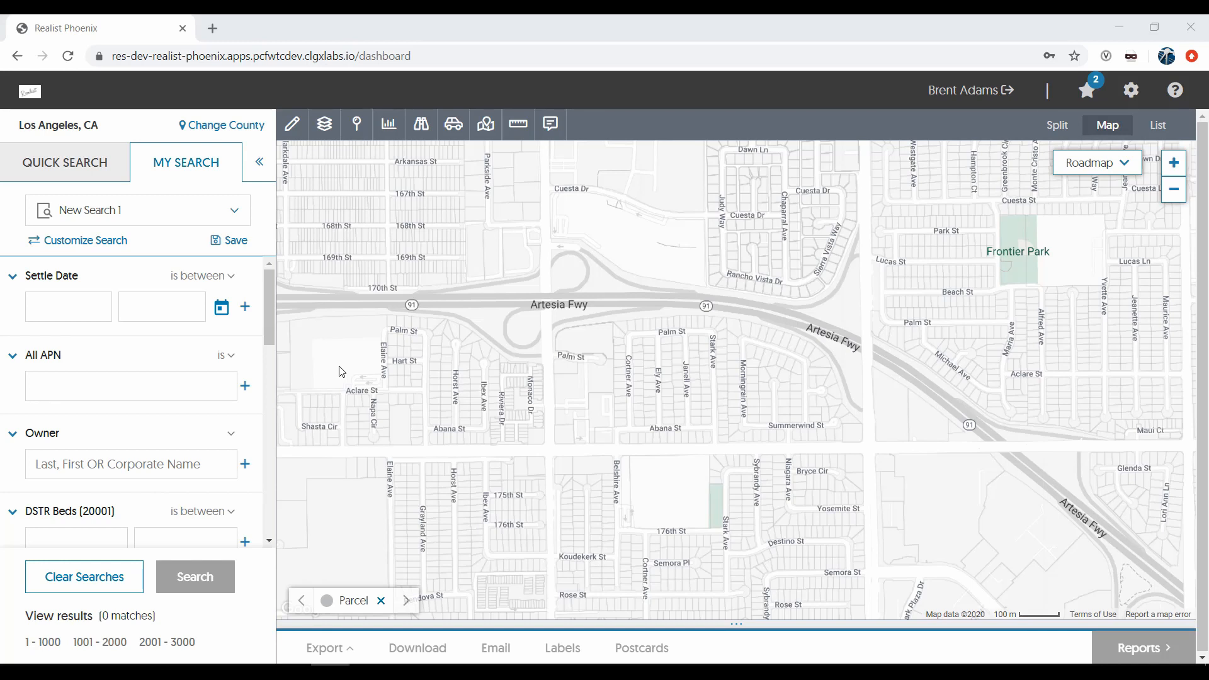
Draw a closed polygon search area south of the Artesia Fwy around the Palm St, Abana St and Summerwind St neighborhood
click(293, 125)
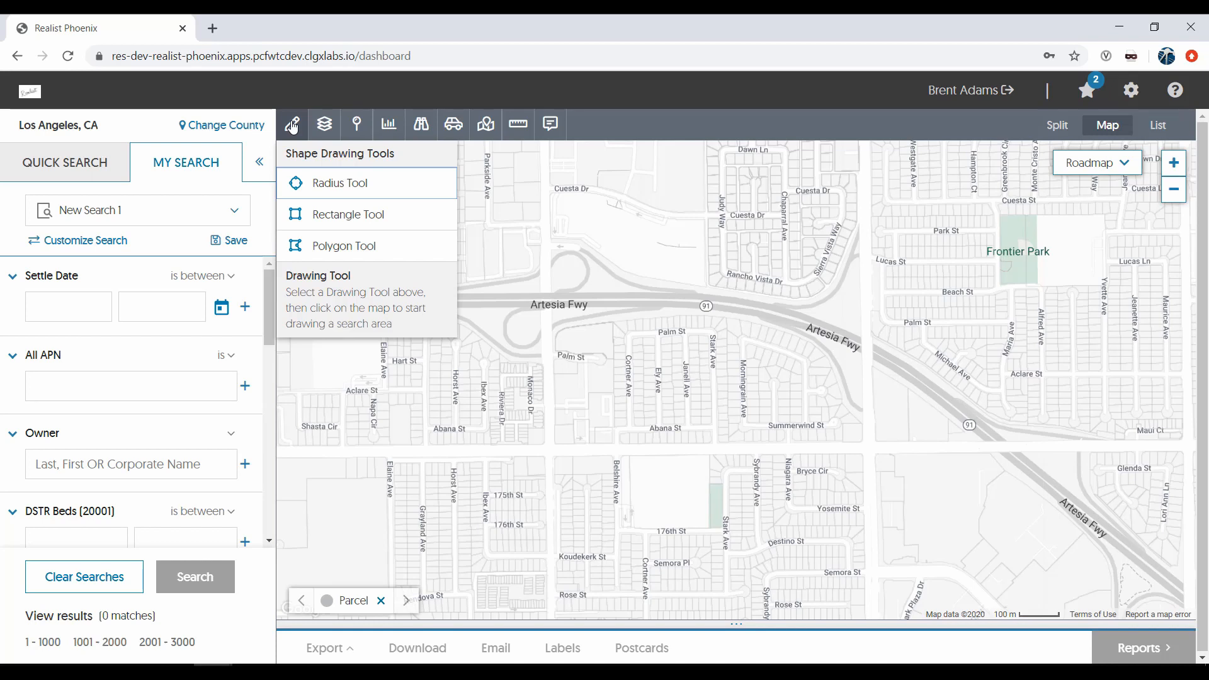
click(333, 245)
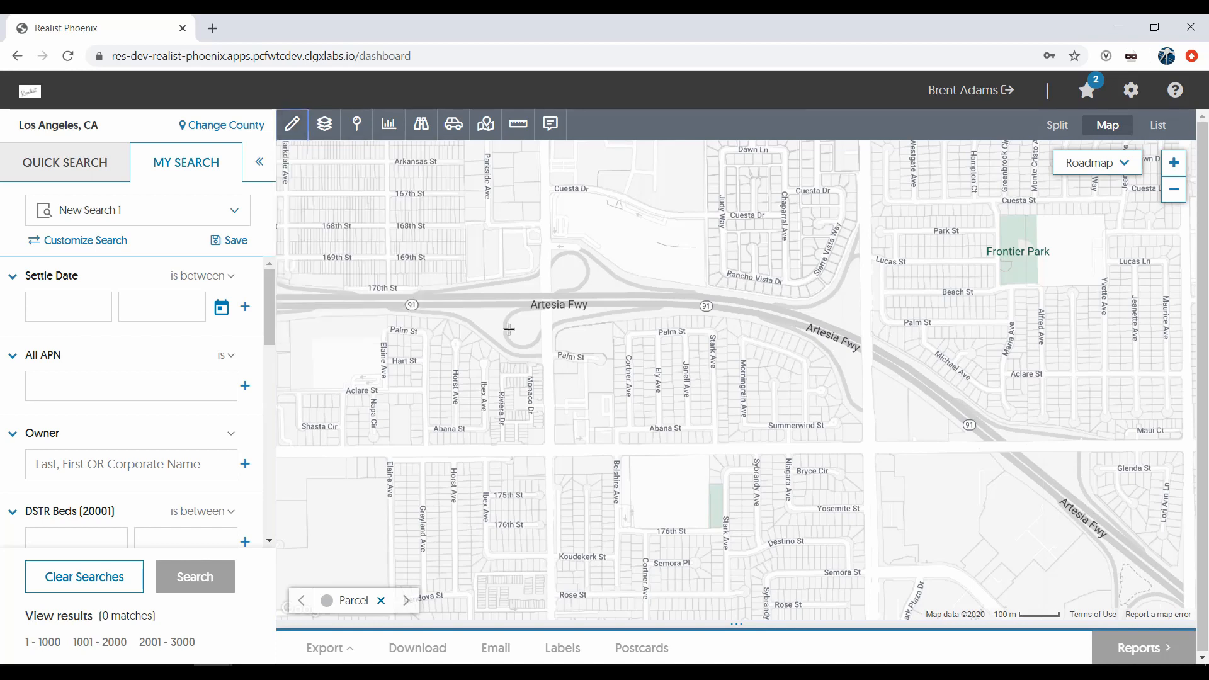
click(614, 321)
click(730, 314)
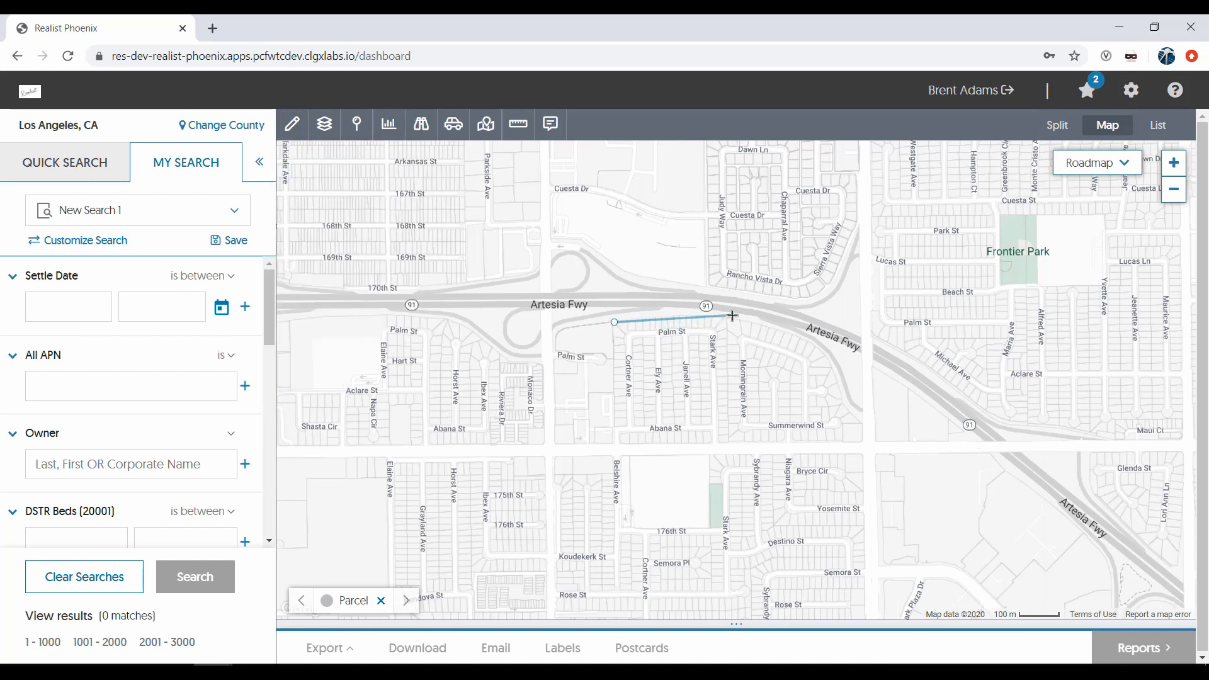
click(819, 340)
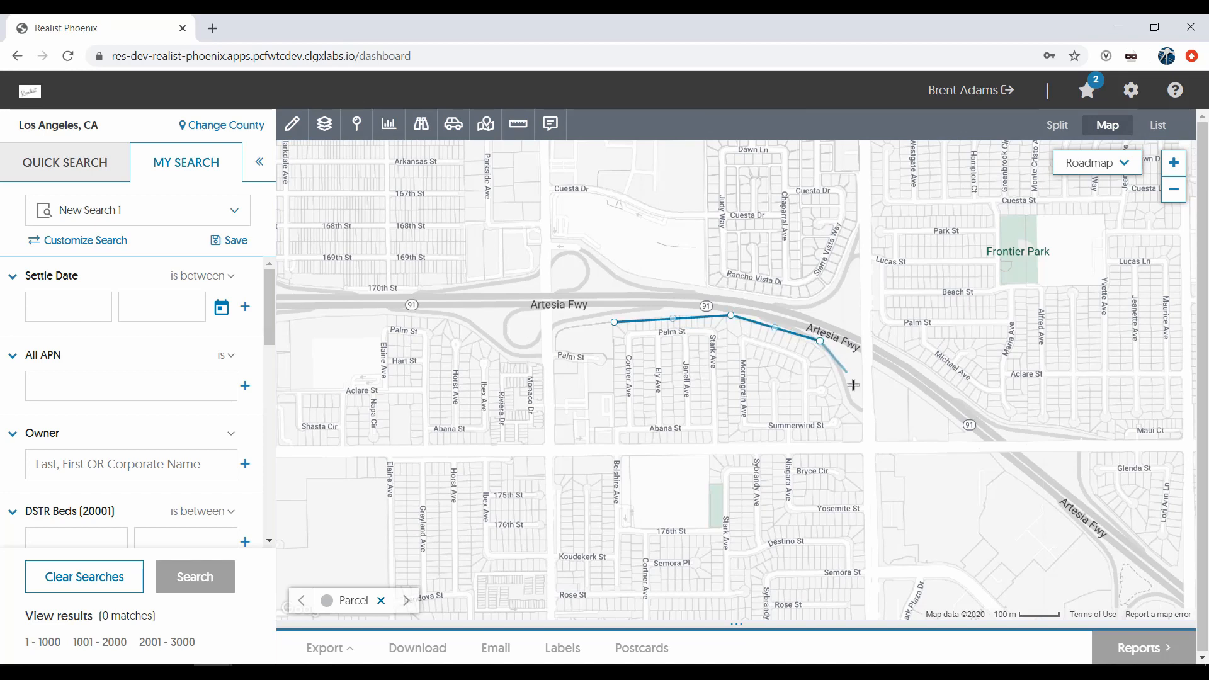
click(864, 441)
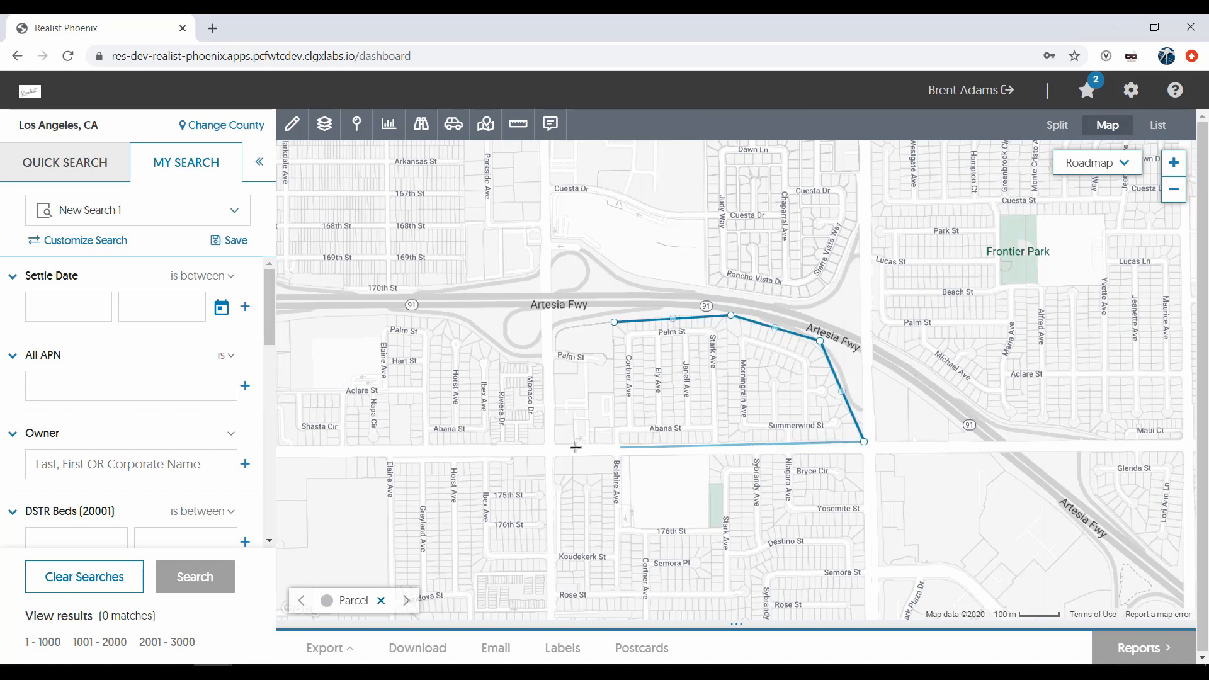
click(555, 446)
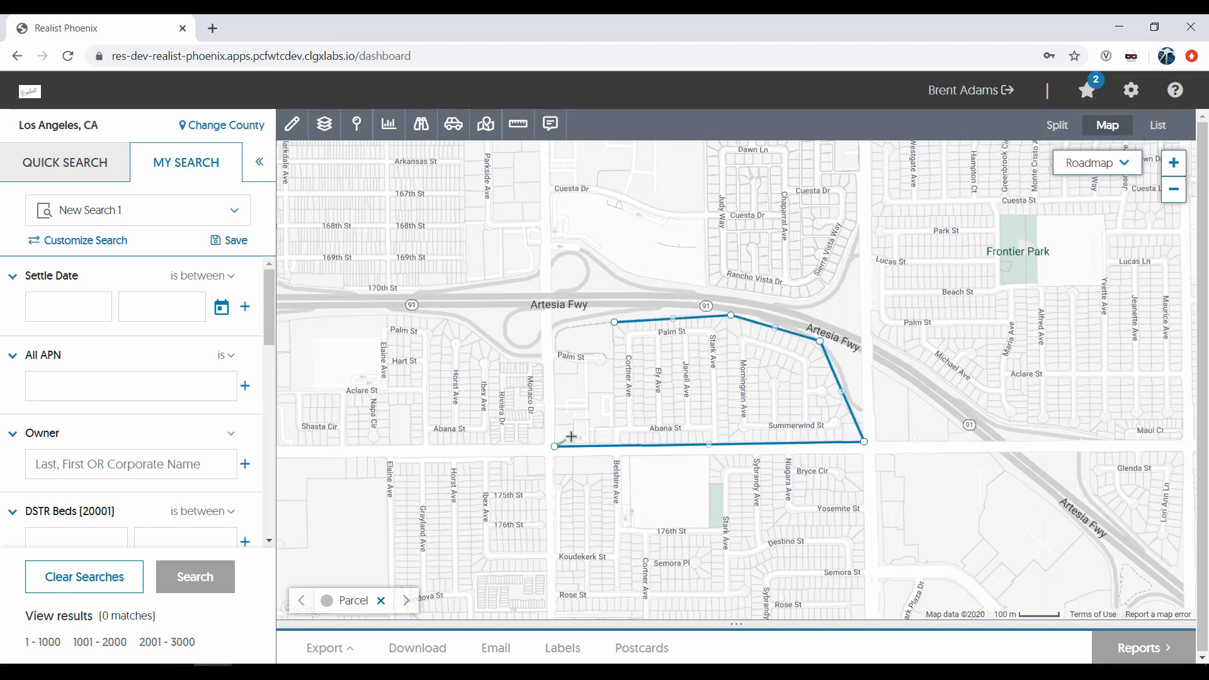
click(552, 324)
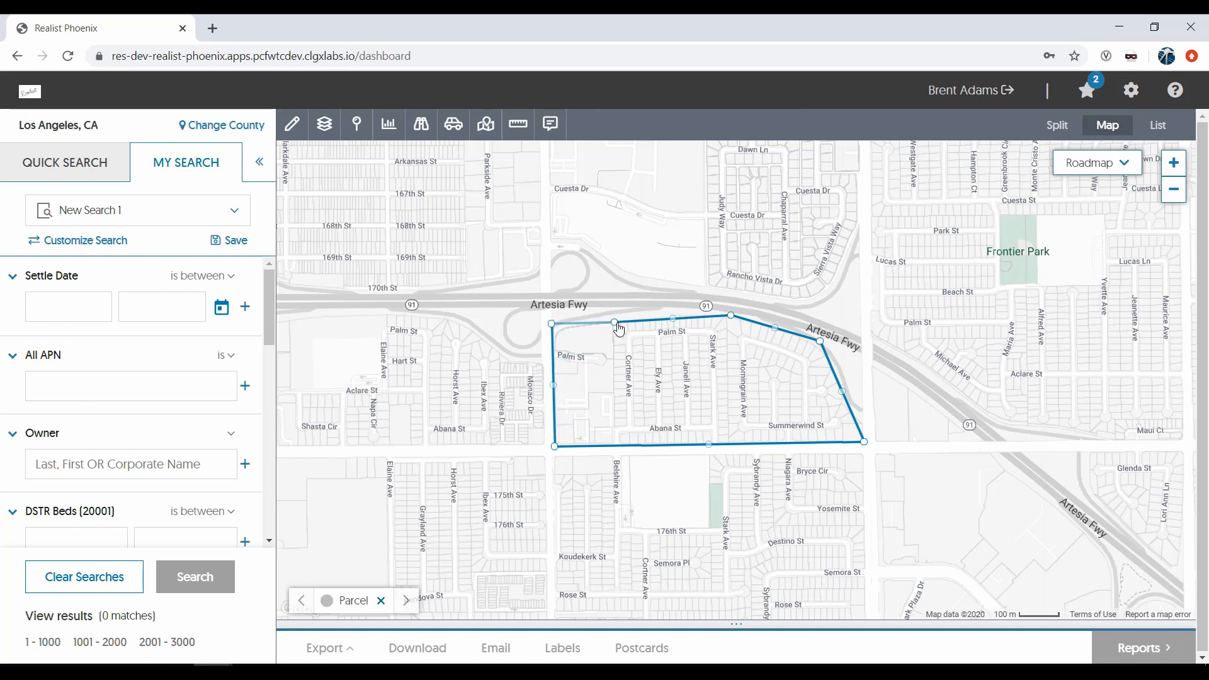
click(615, 322)
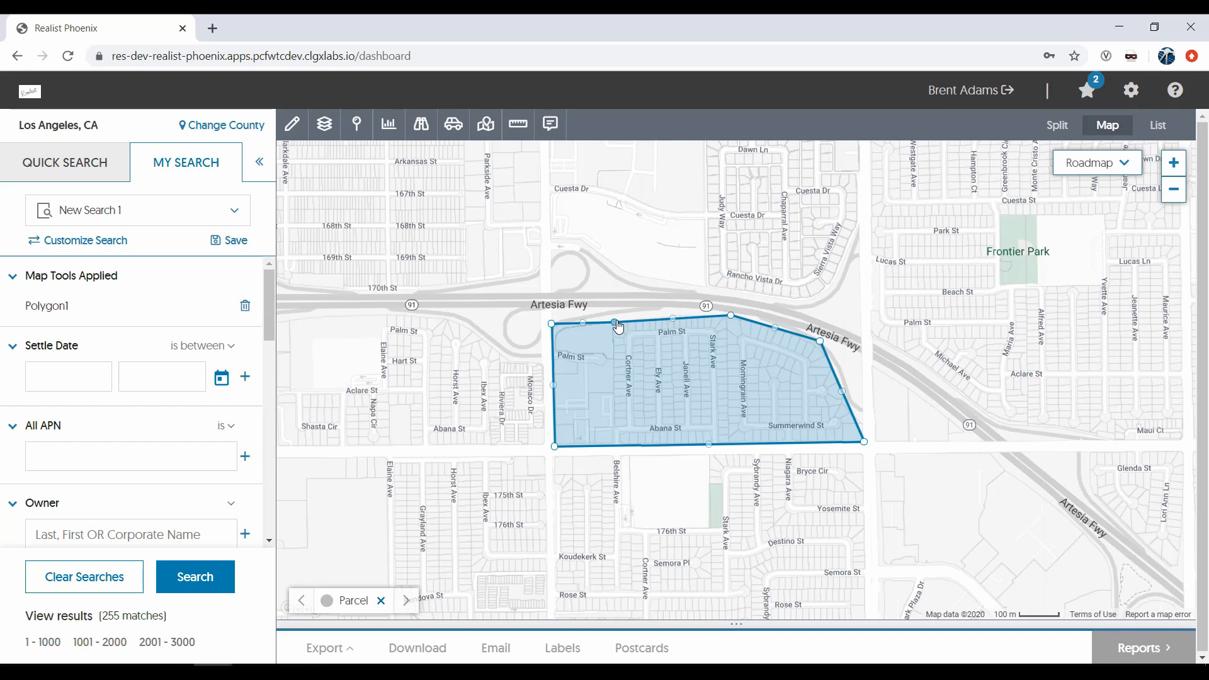
click(750, 353)
Filter the polygon search to properties with a settle date less than 1/1/2010 and run the search
click(230, 348)
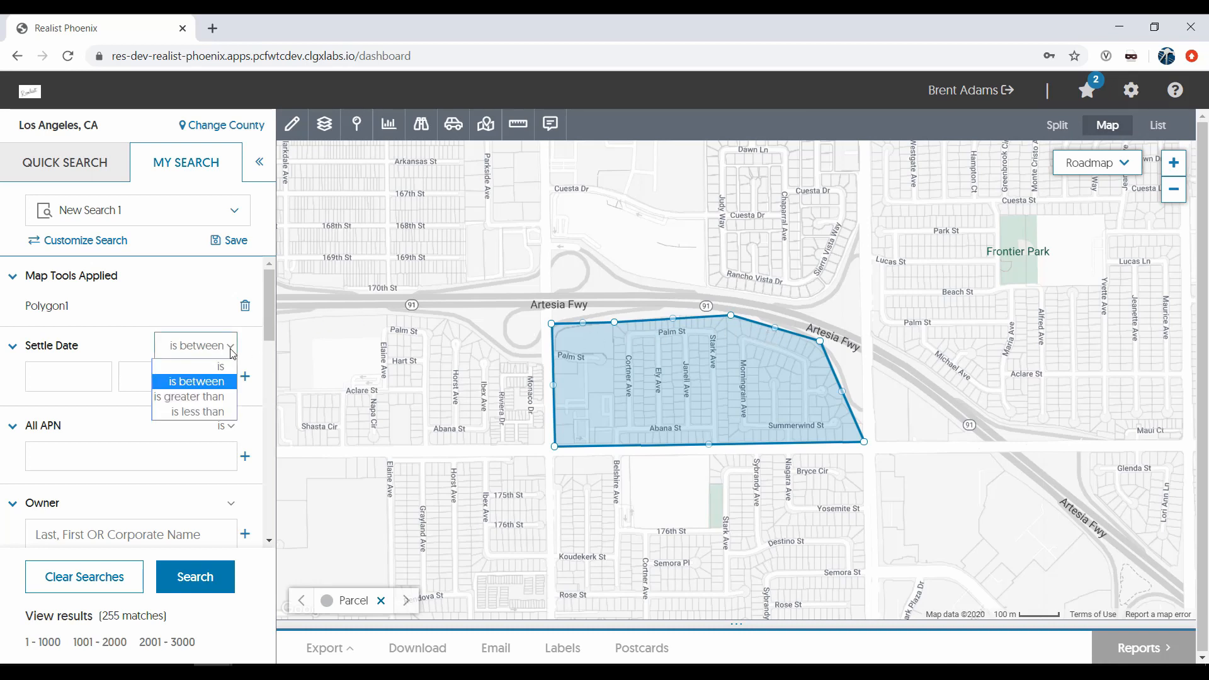
click(219, 413)
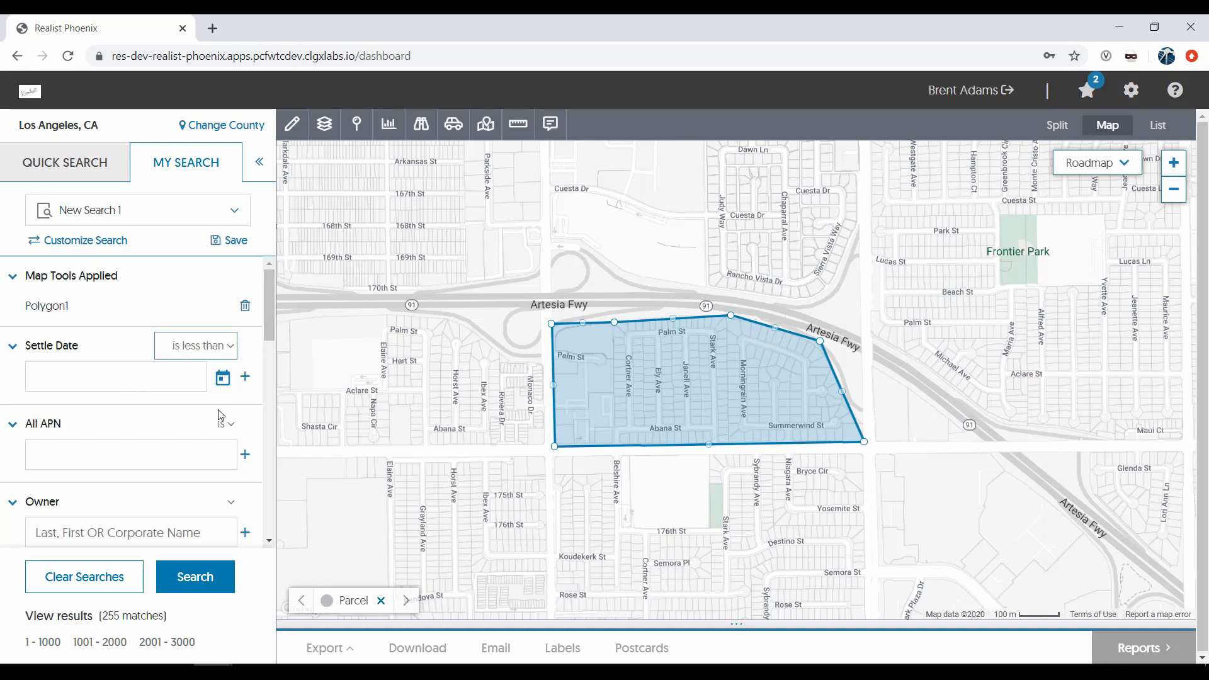
click(108, 380)
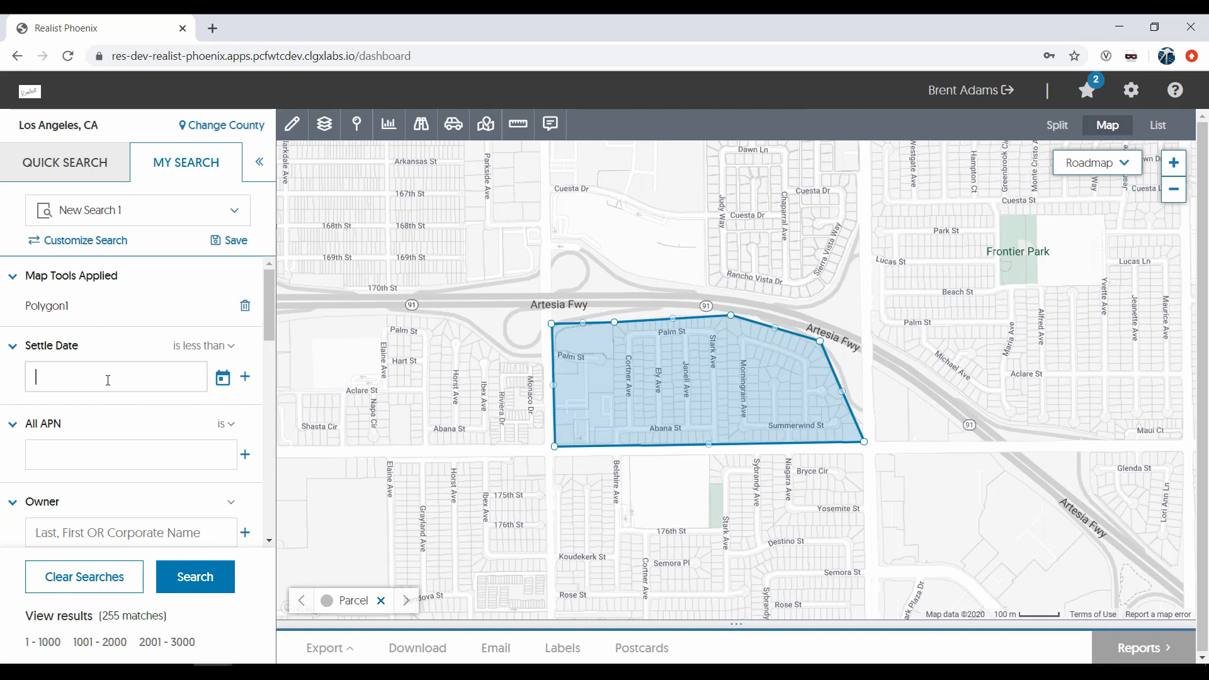
text(1/1/2010)
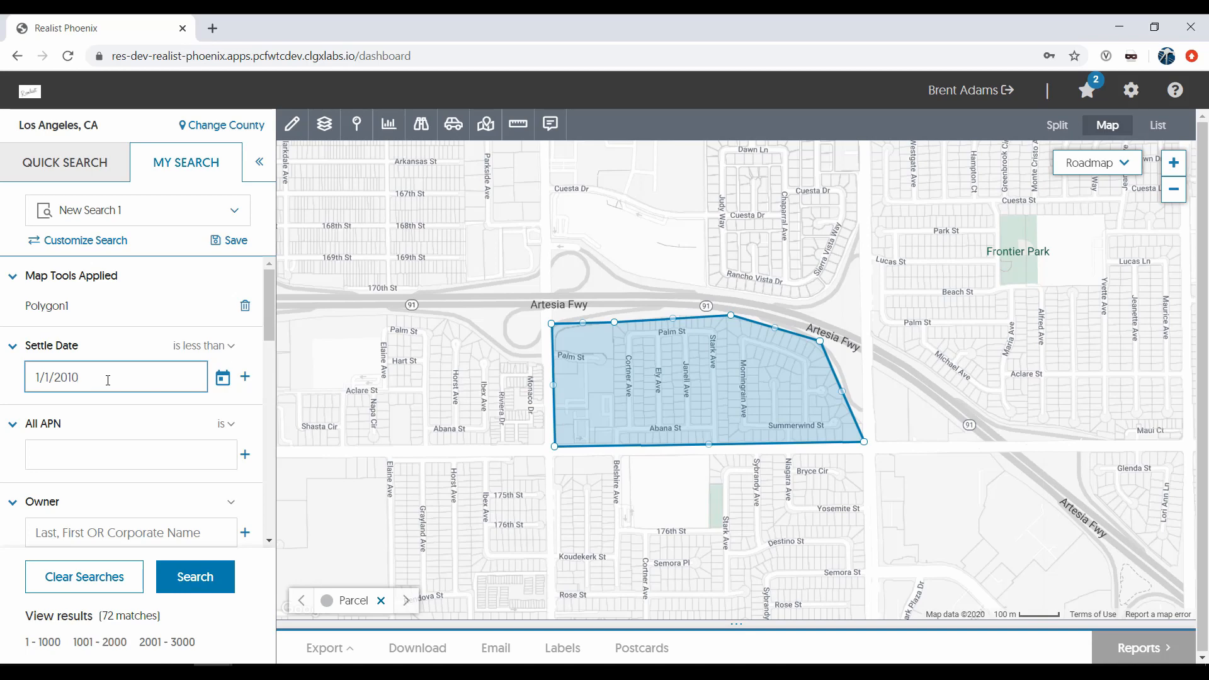
click(195, 578)
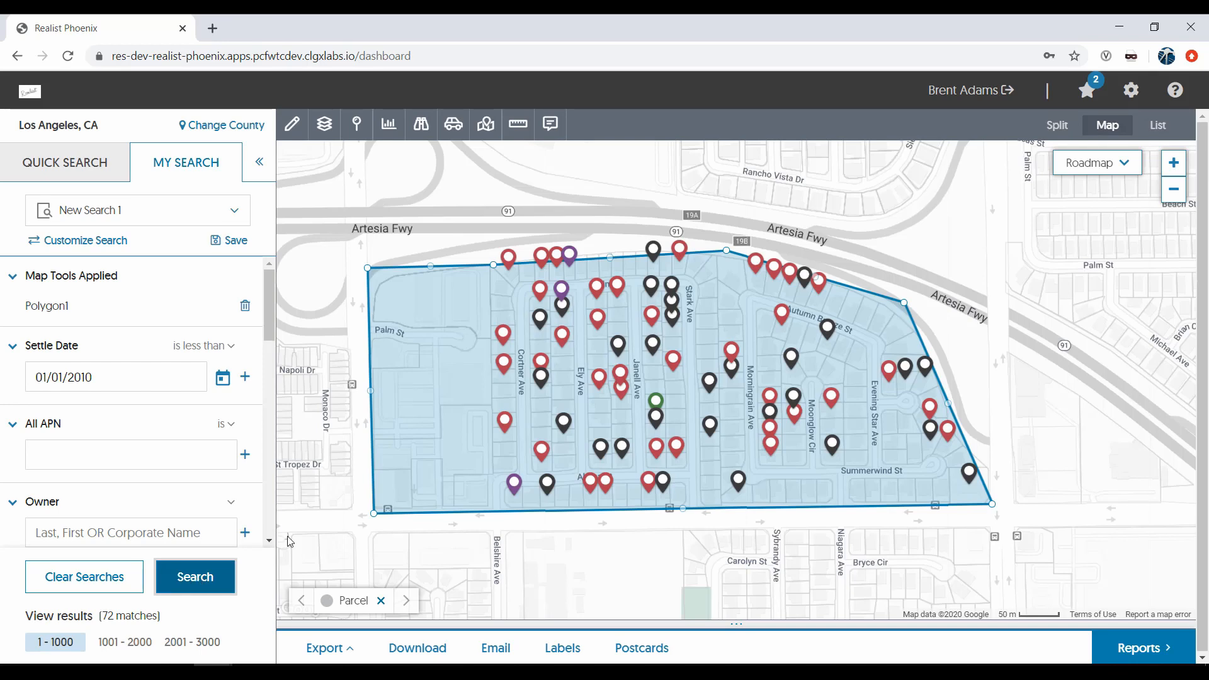
Show the results in split view and deselect result 43, the property with the green marker and a photo
click(1058, 125)
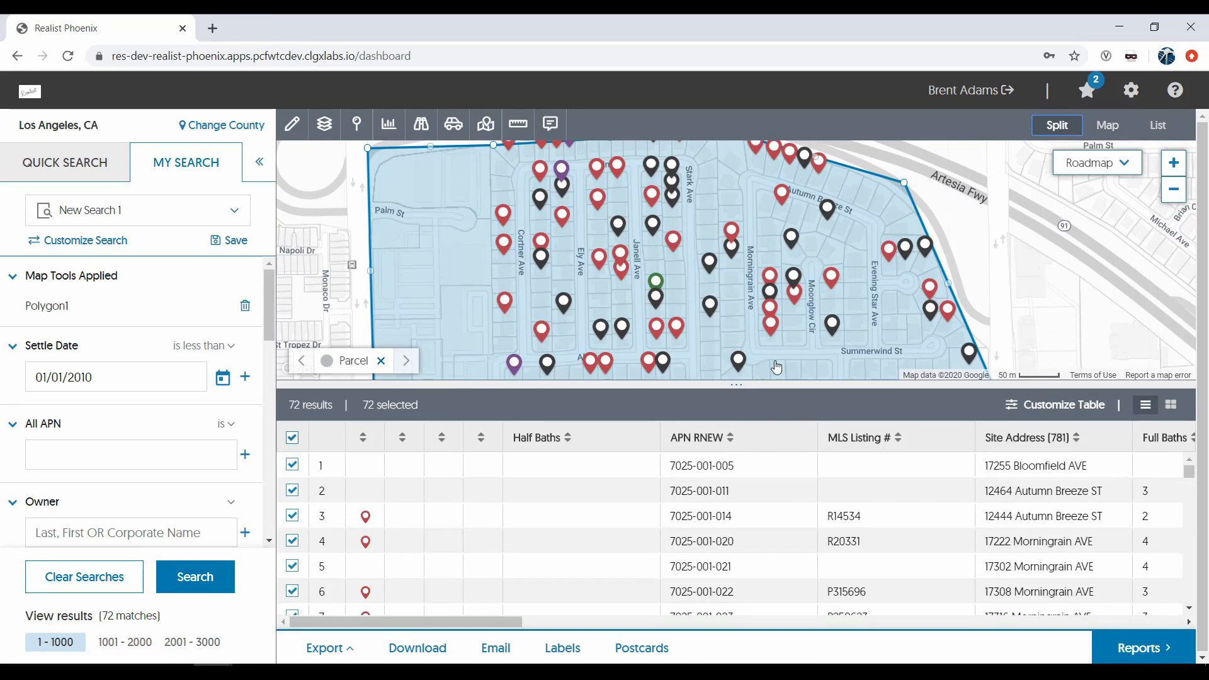
scroll(550, 535, down, 3)
scroll(552, 535, down, 5)
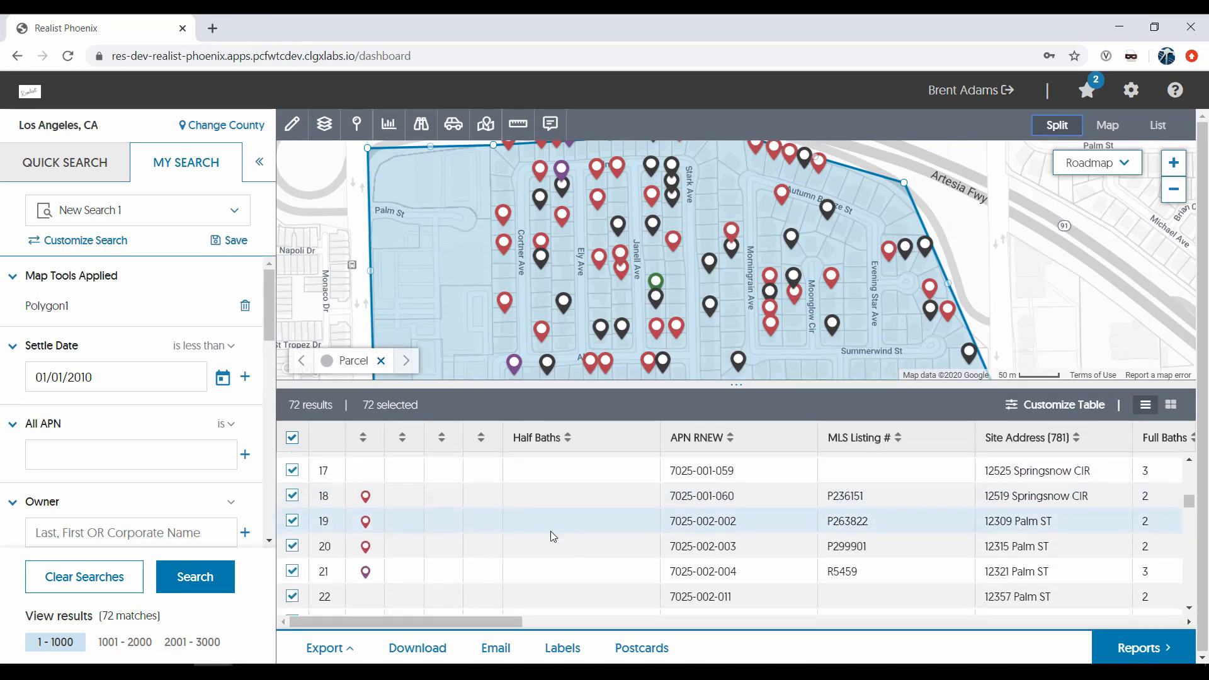
scroll(552, 536, down, 10)
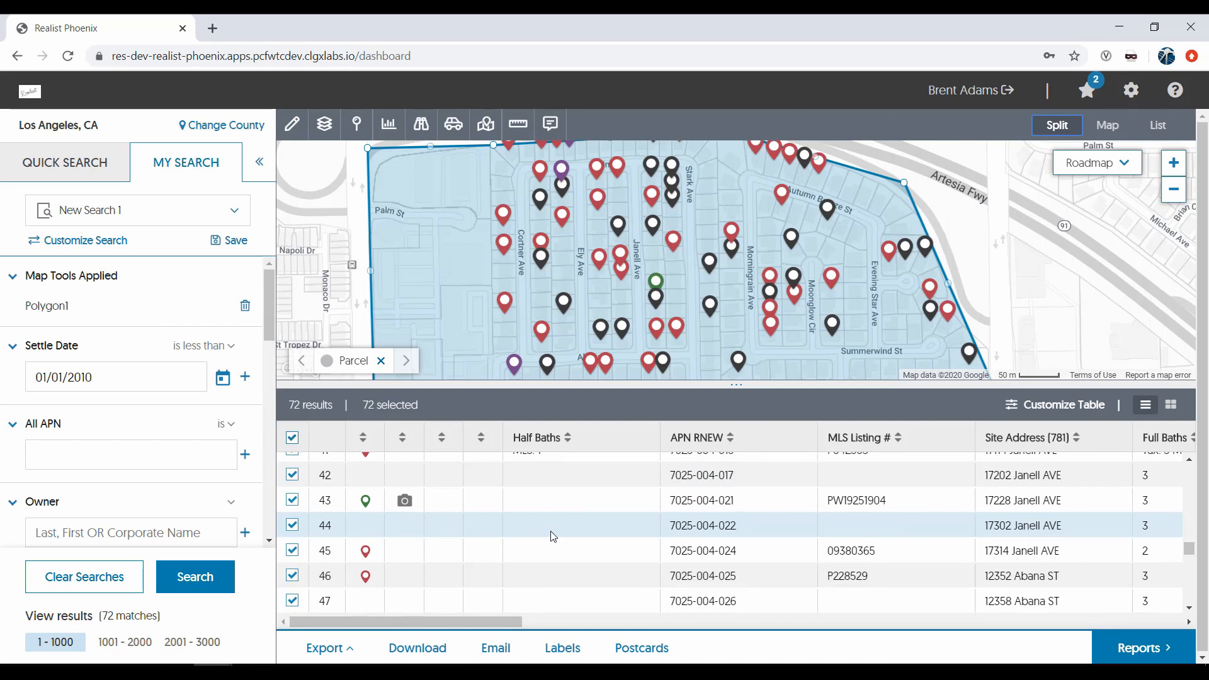
click(292, 500)
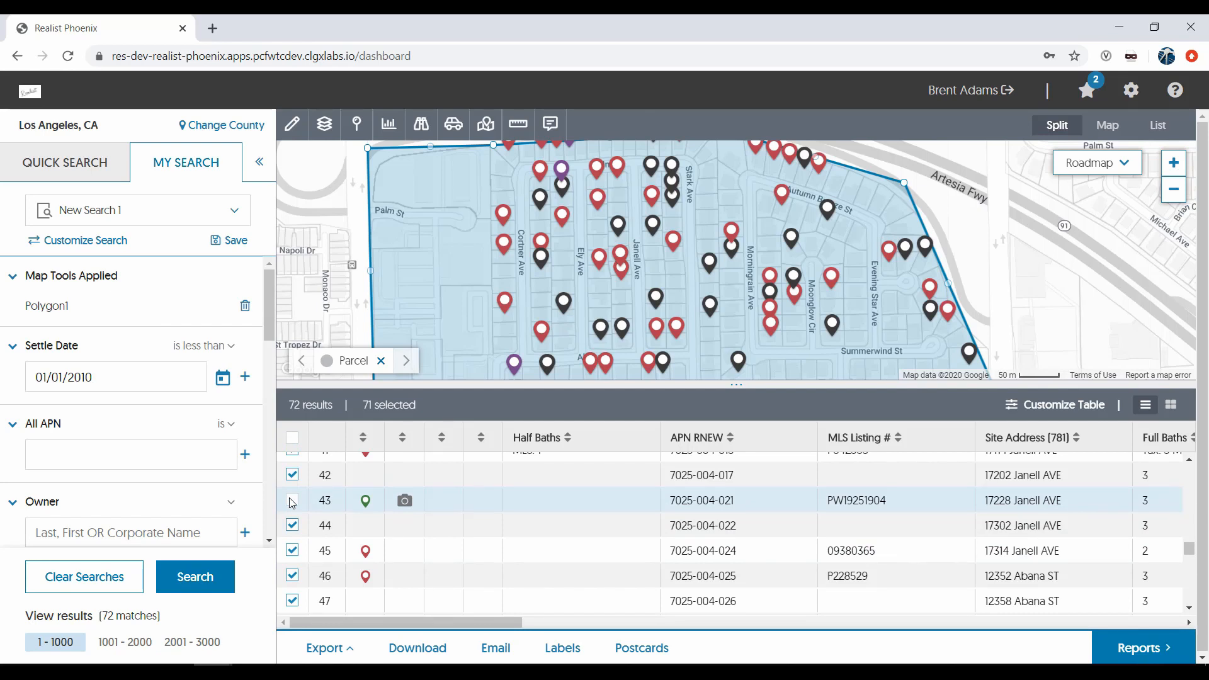
Set up mailing labels for the selected results that show the current owner, include foreign addresses and eliminate duplicates
click(562, 649)
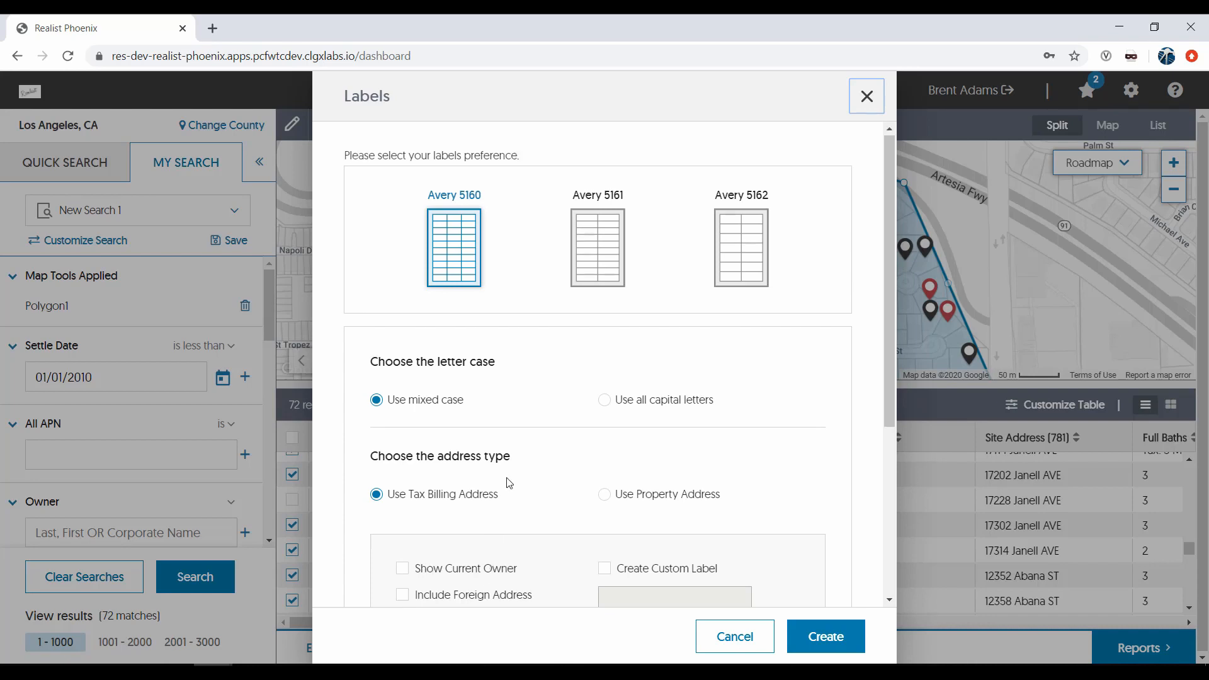
scroll(504, 485, down, 5)
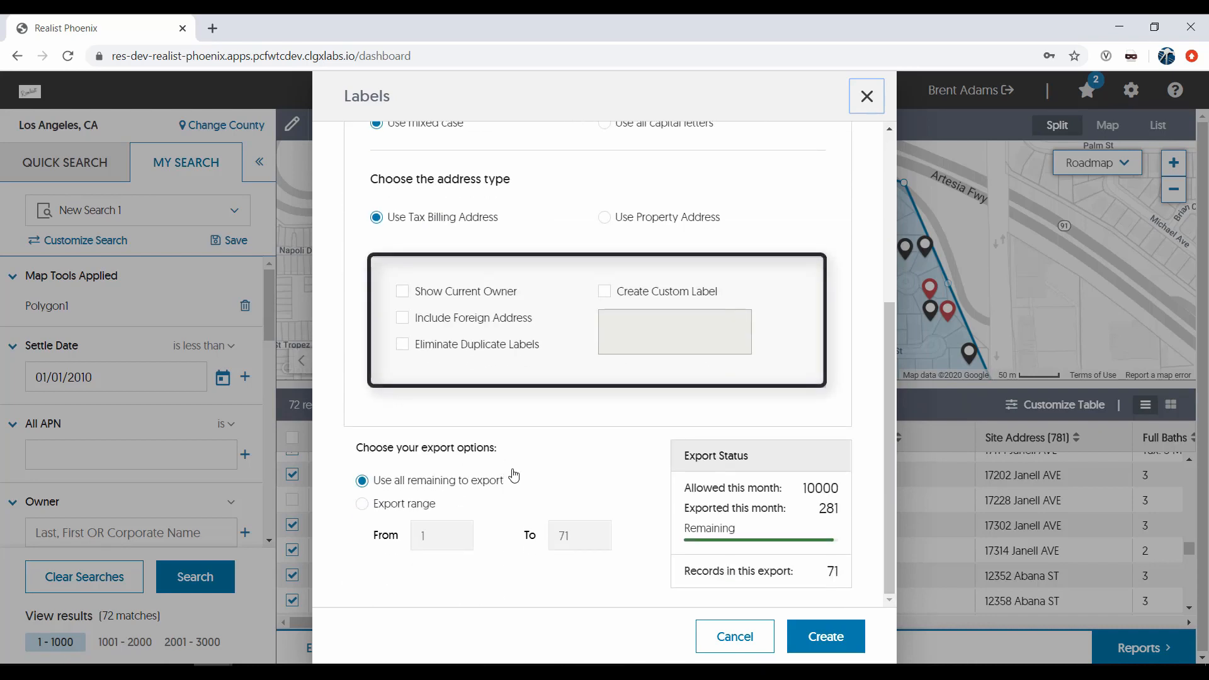
click(404, 292)
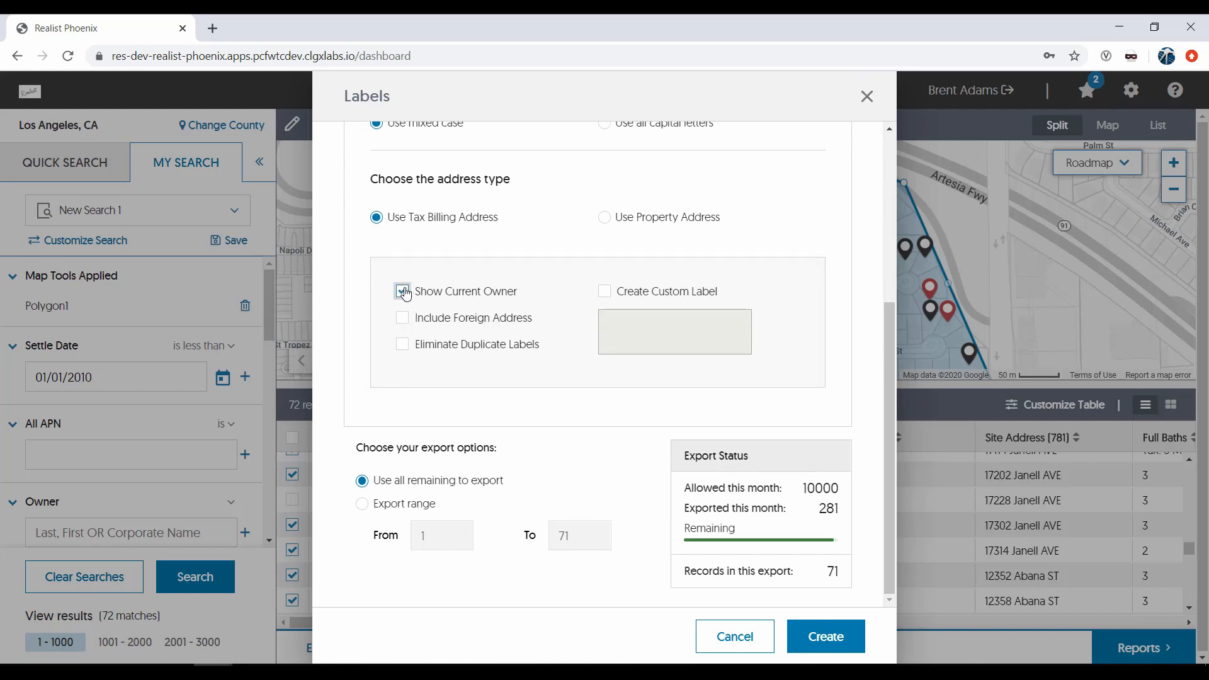
click(403, 321)
click(403, 345)
Add the custom label text "Future Homeseller" and create the labels
click(605, 292)
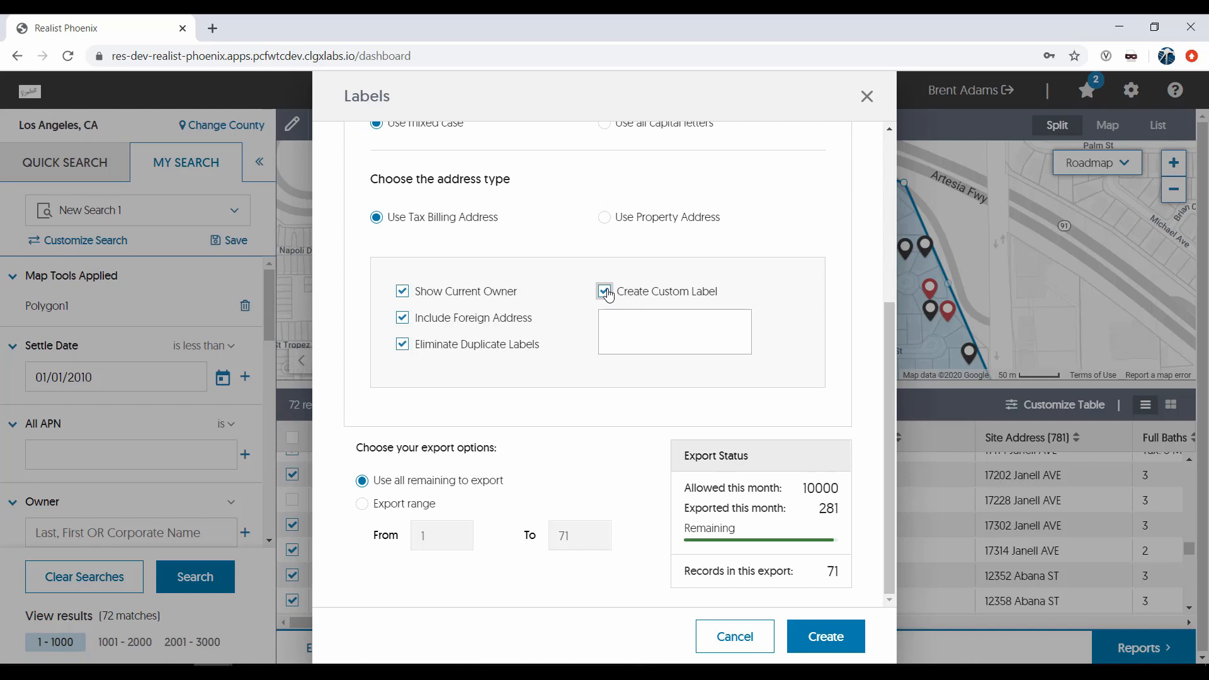
click(635, 318)
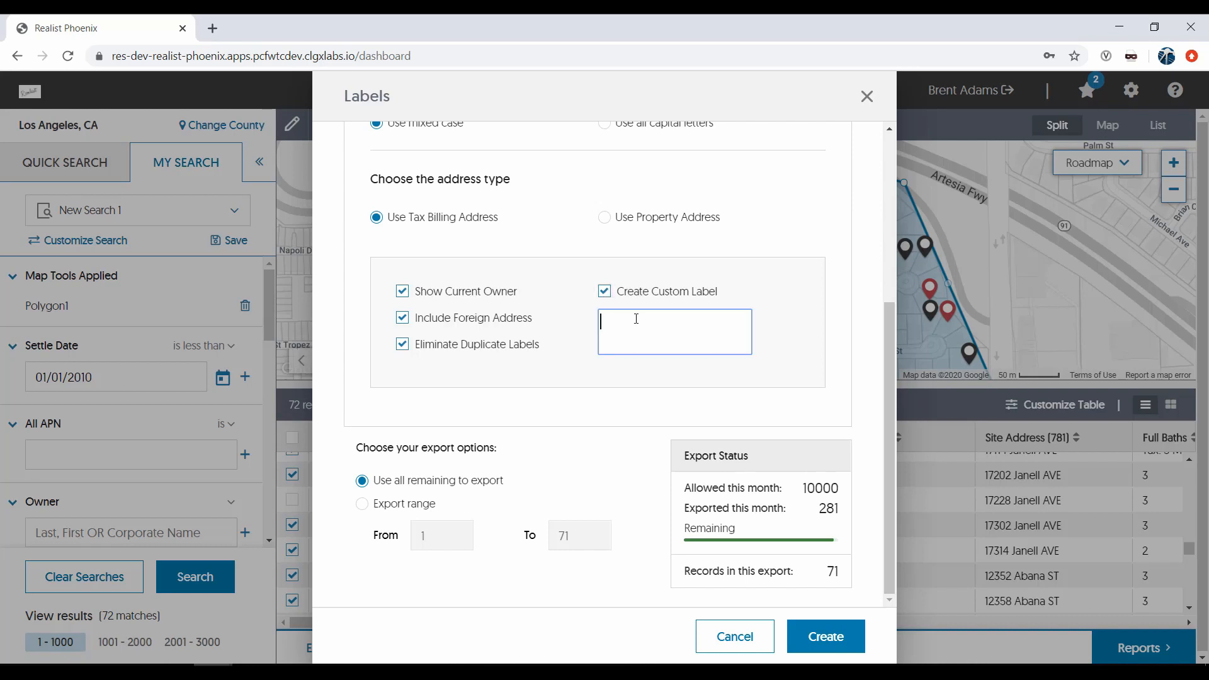
text(Future Homeseller)
click(839, 637)
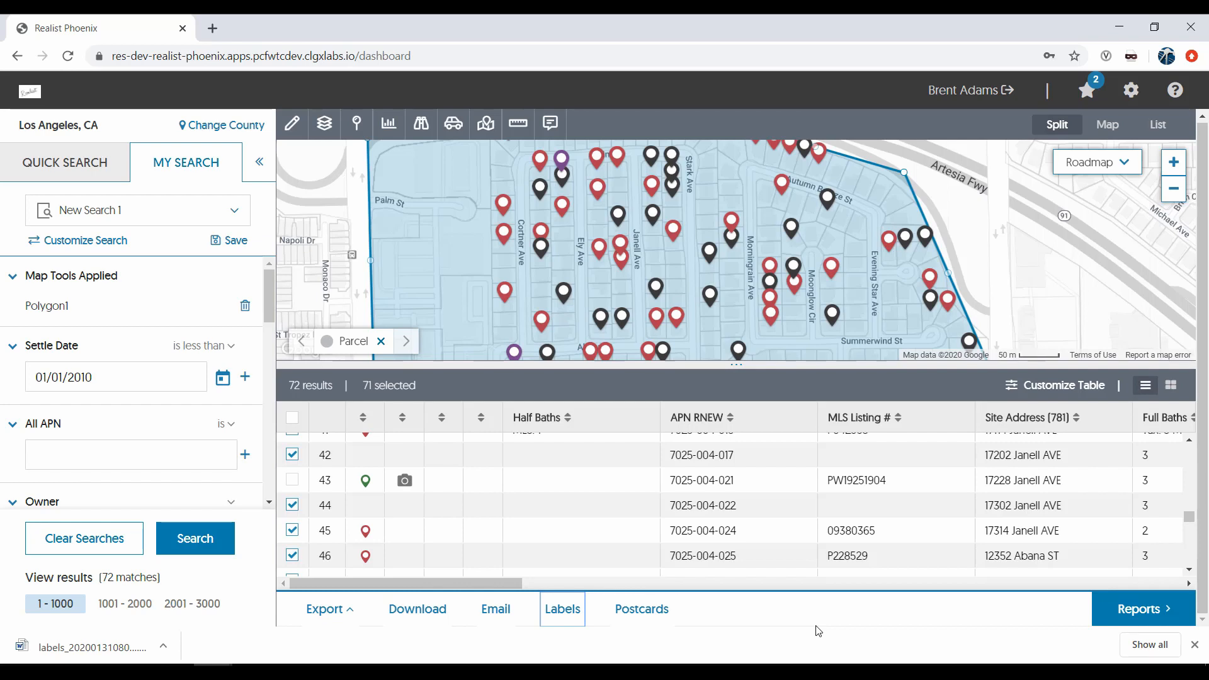
Open the downloaded labels document in Word to check the labels, and close it again
click(163, 646)
click(181, 544)
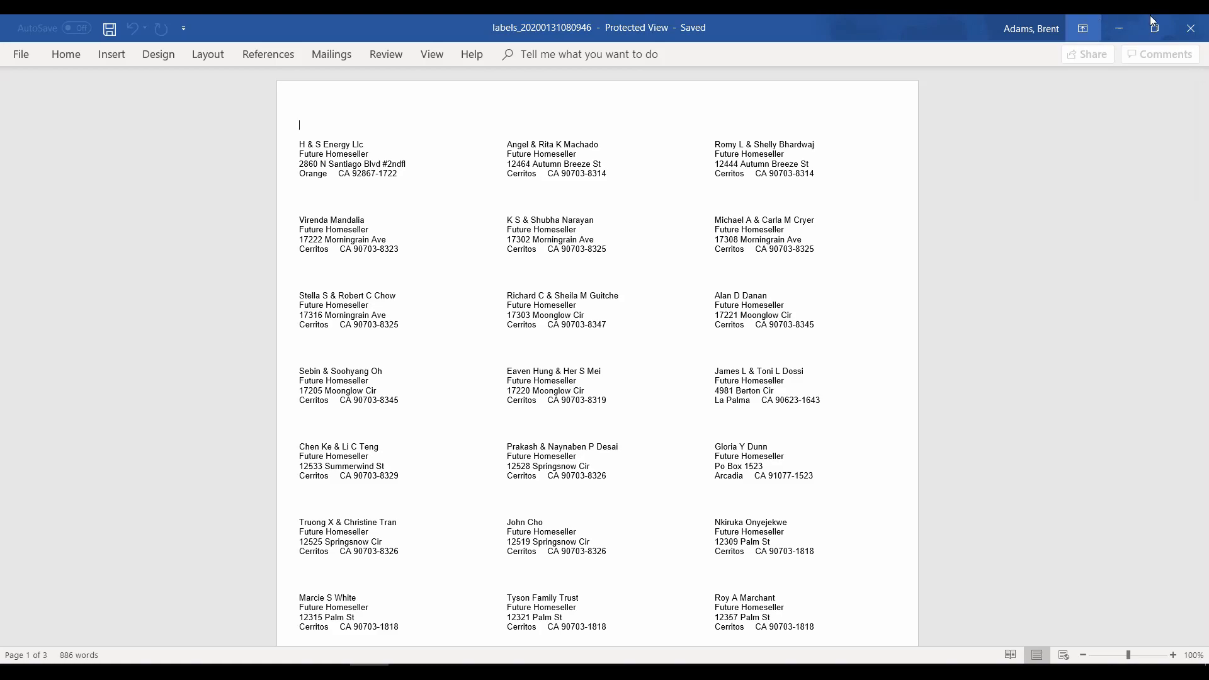
click(1189, 27)
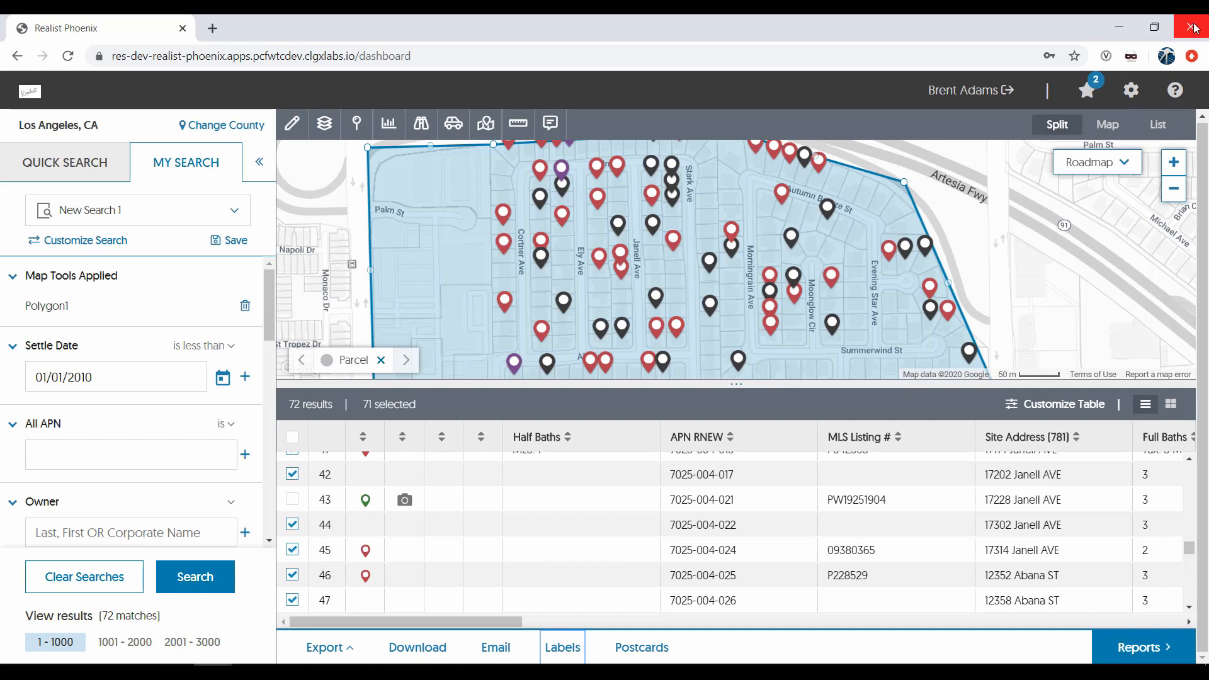
Review the attributes included in a quick export and close it without exporting
click(326, 654)
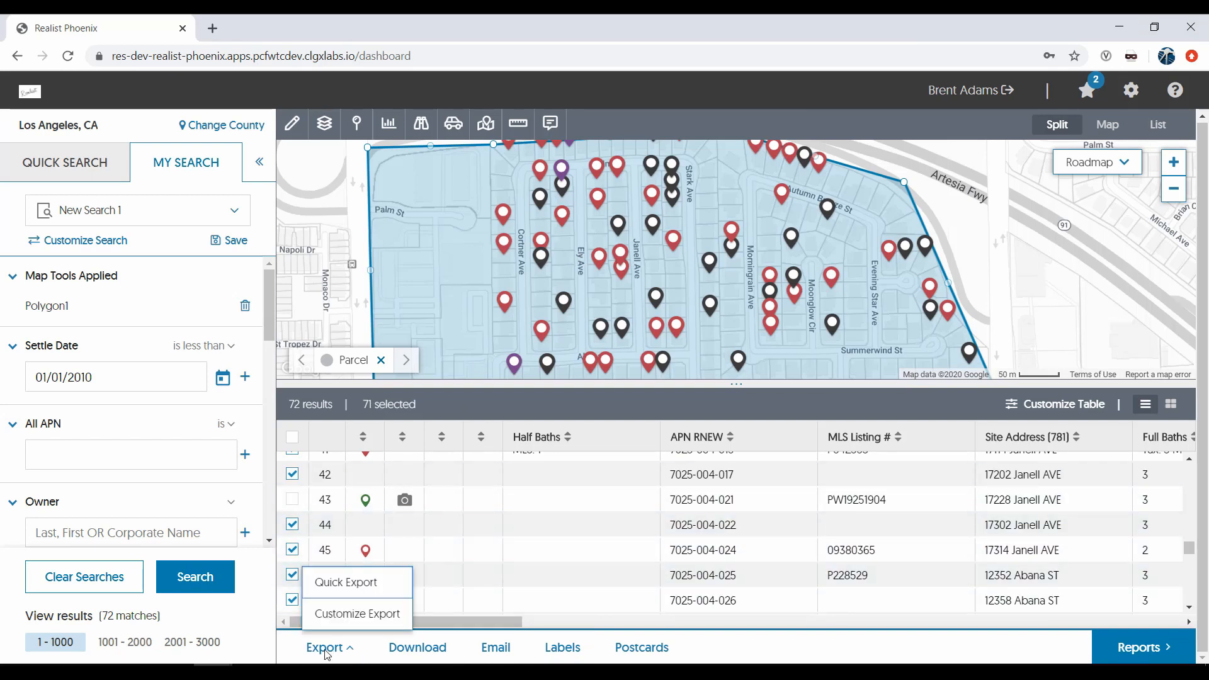
click(348, 590)
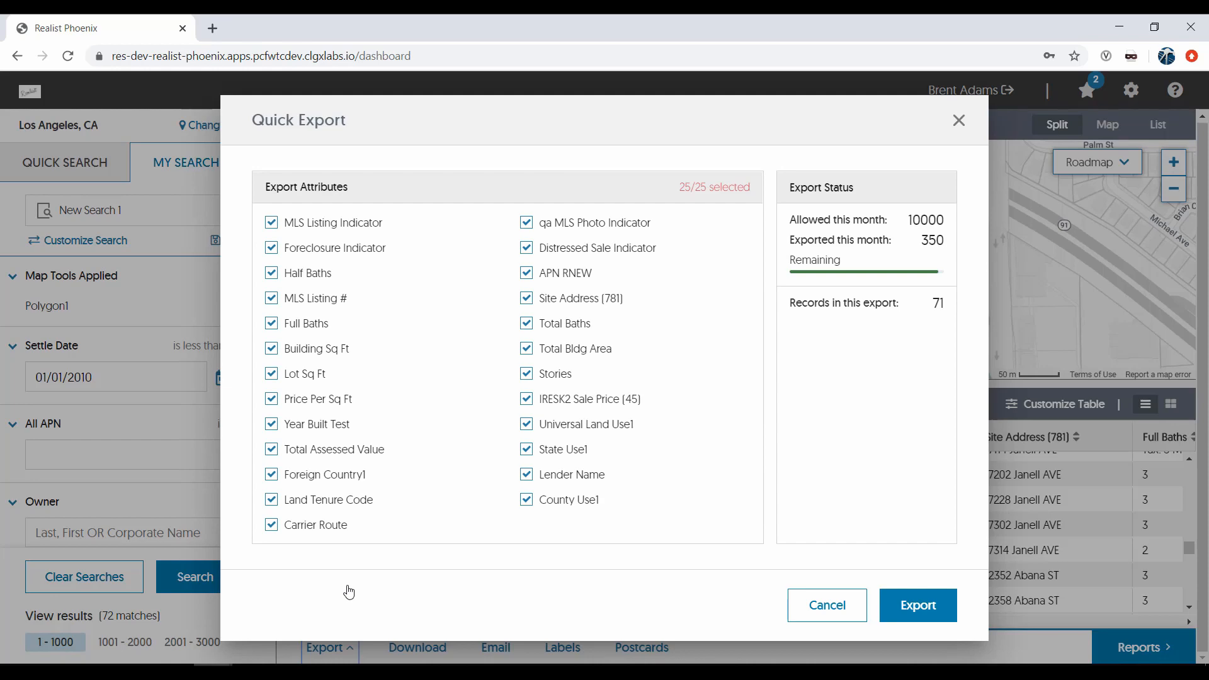
click(826, 605)
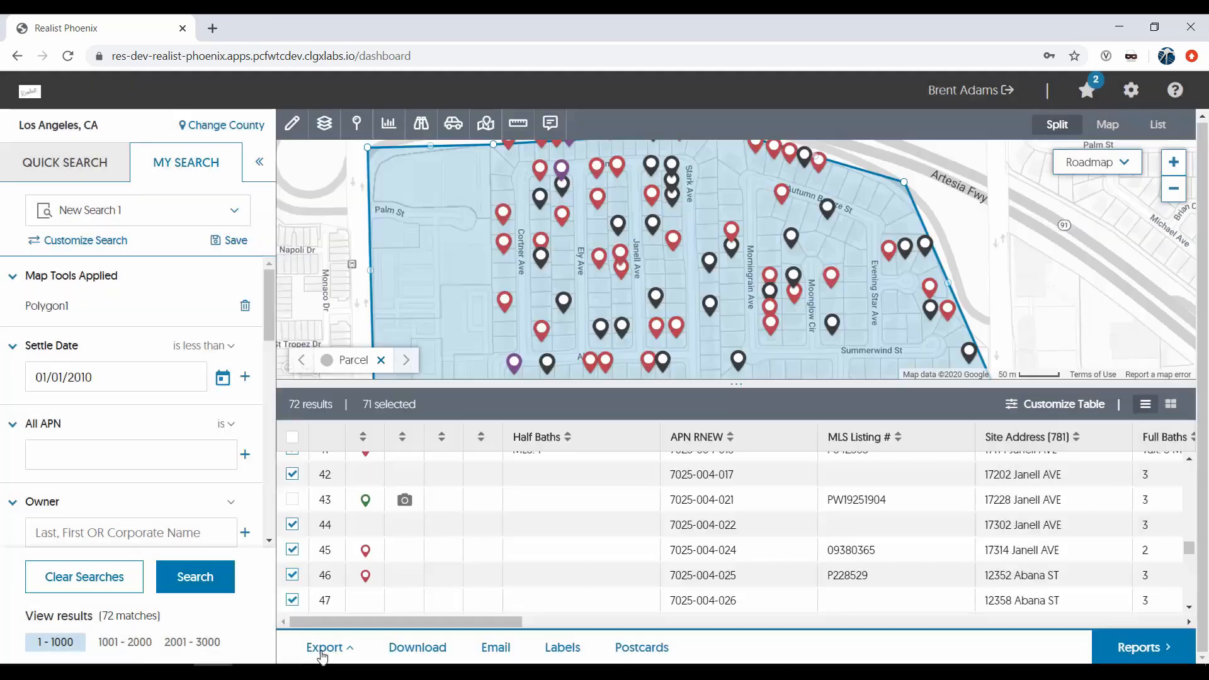
Open the customized export settings for the selected properties
click(323, 653)
click(347, 614)
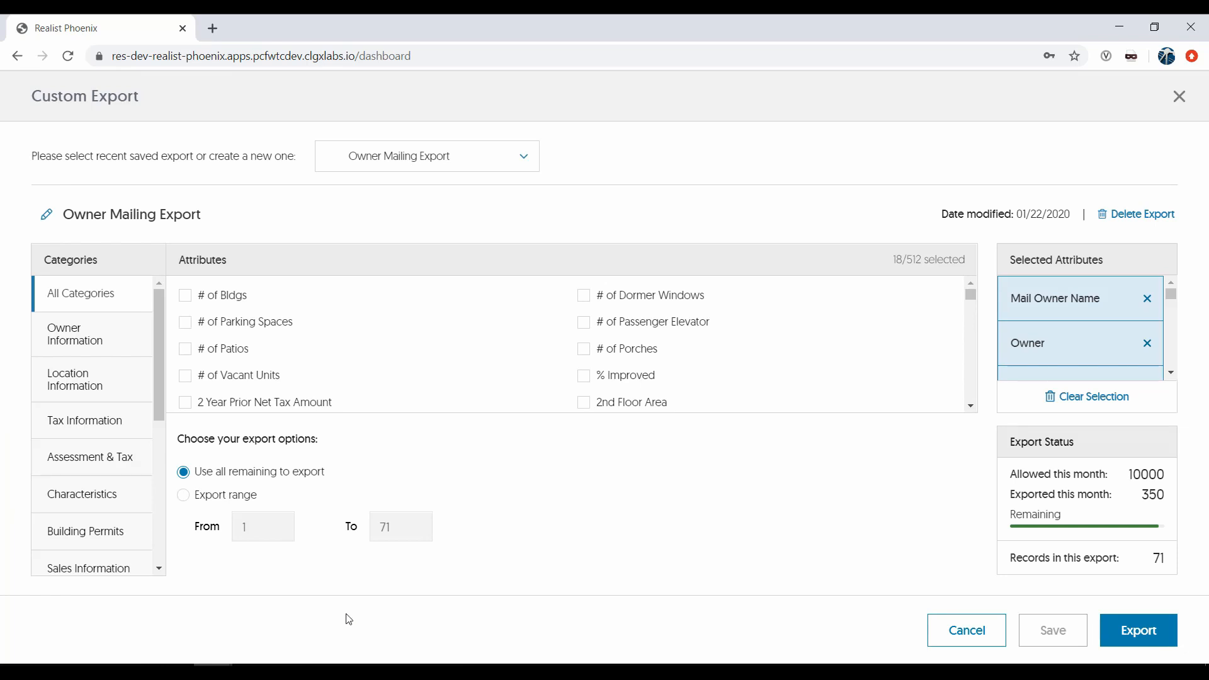
Add the # of Bldgs, # of Parking Spaces and # of Patios attributes to the custom export
click(186, 296)
click(186, 322)
click(186, 350)
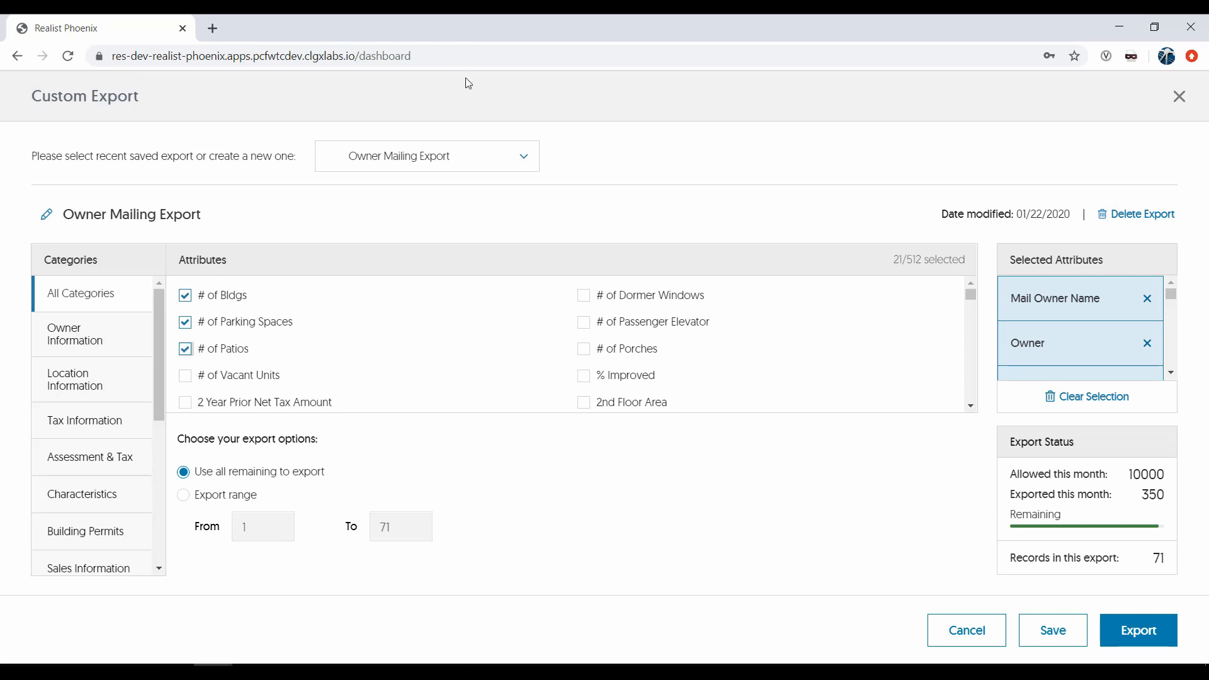
Load the saved Owner Mailing Export template and export all remaining records with it
click(528, 158)
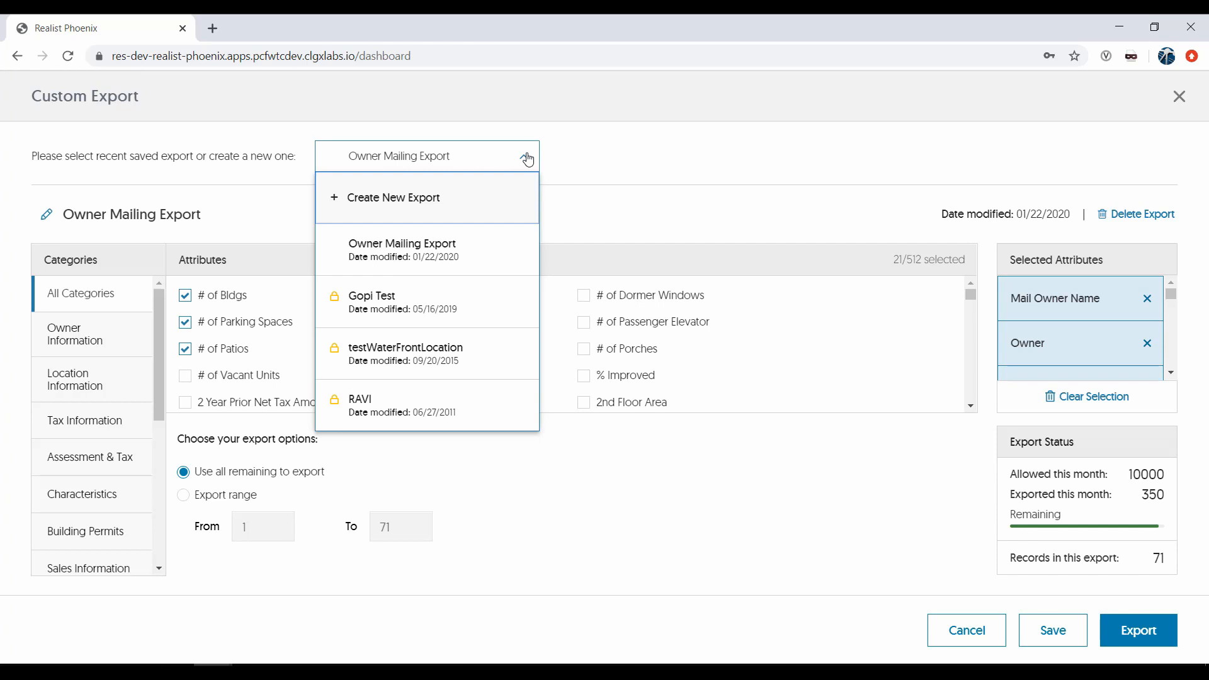
click(382, 249)
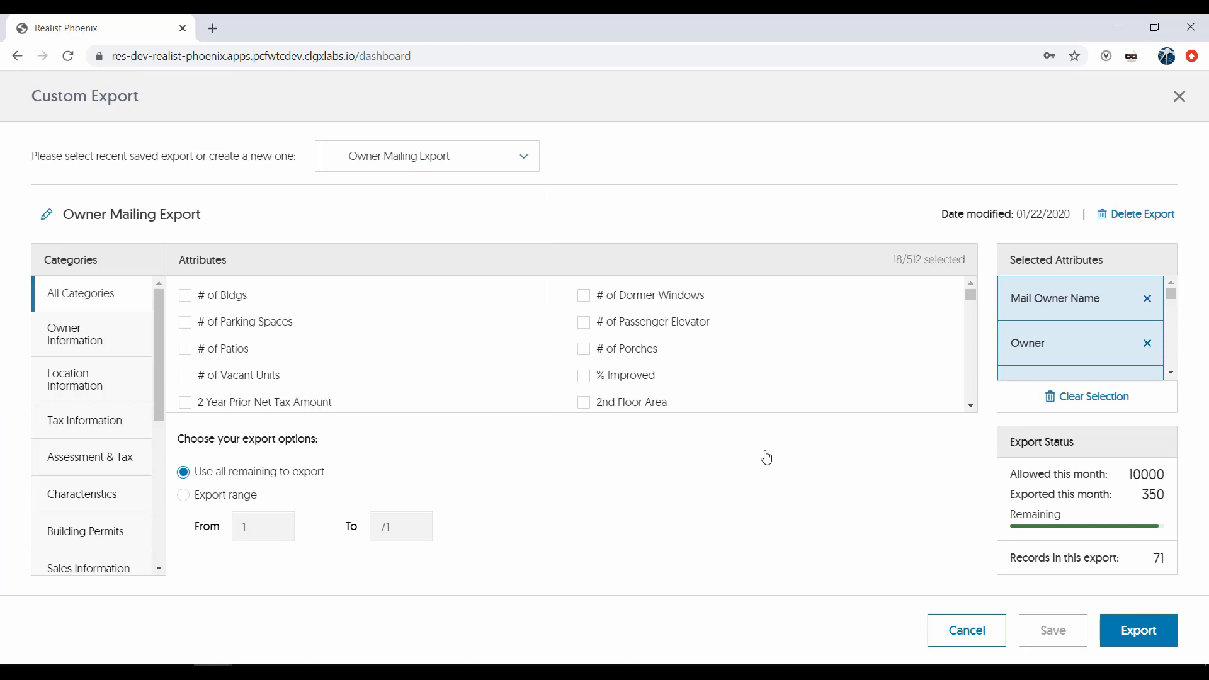
click(1150, 640)
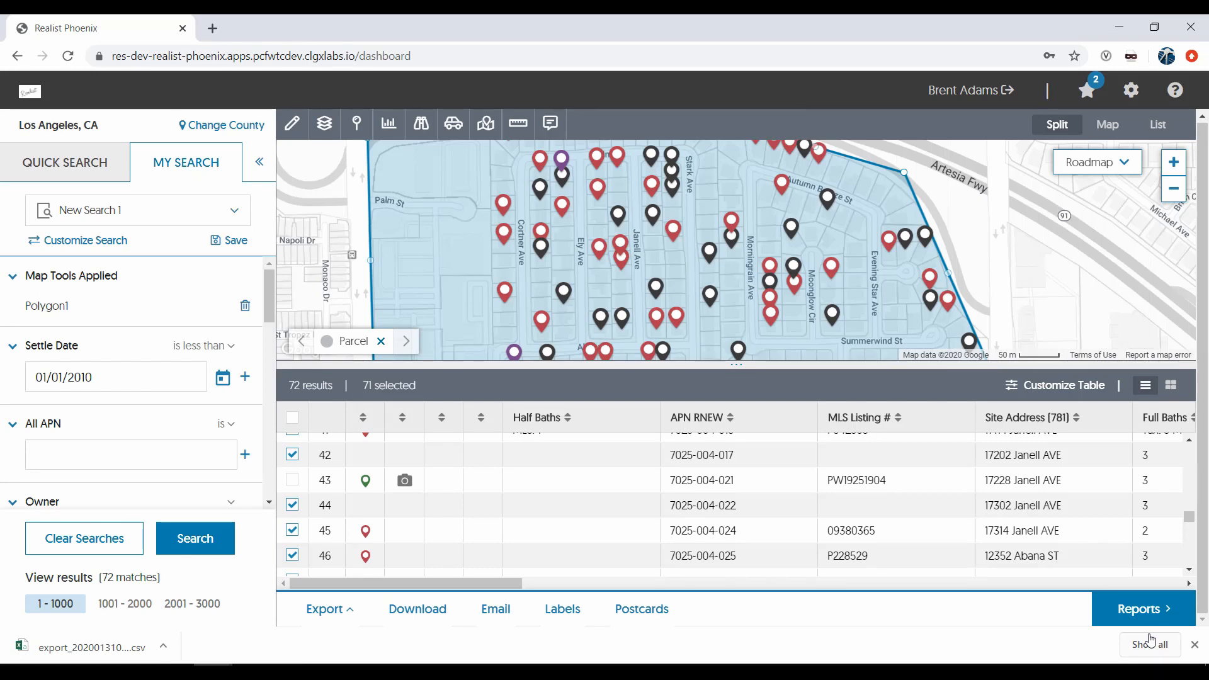
Open the downloaded export CSV file in Excel
click(163, 646)
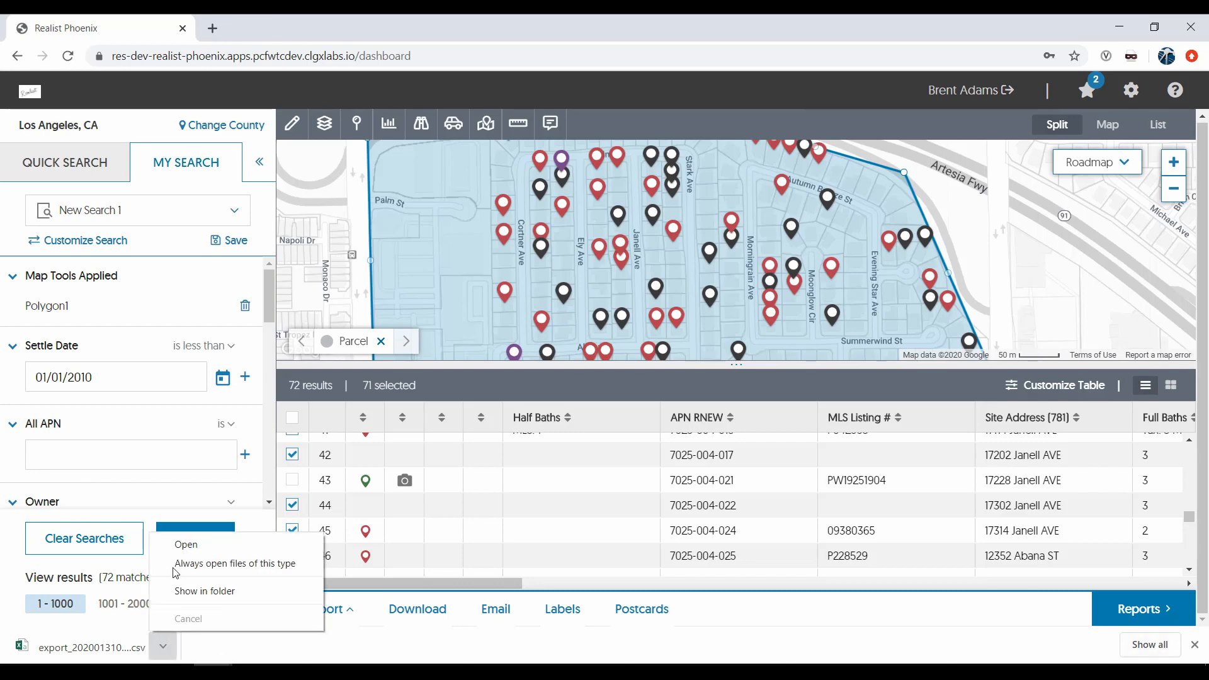
click(179, 544)
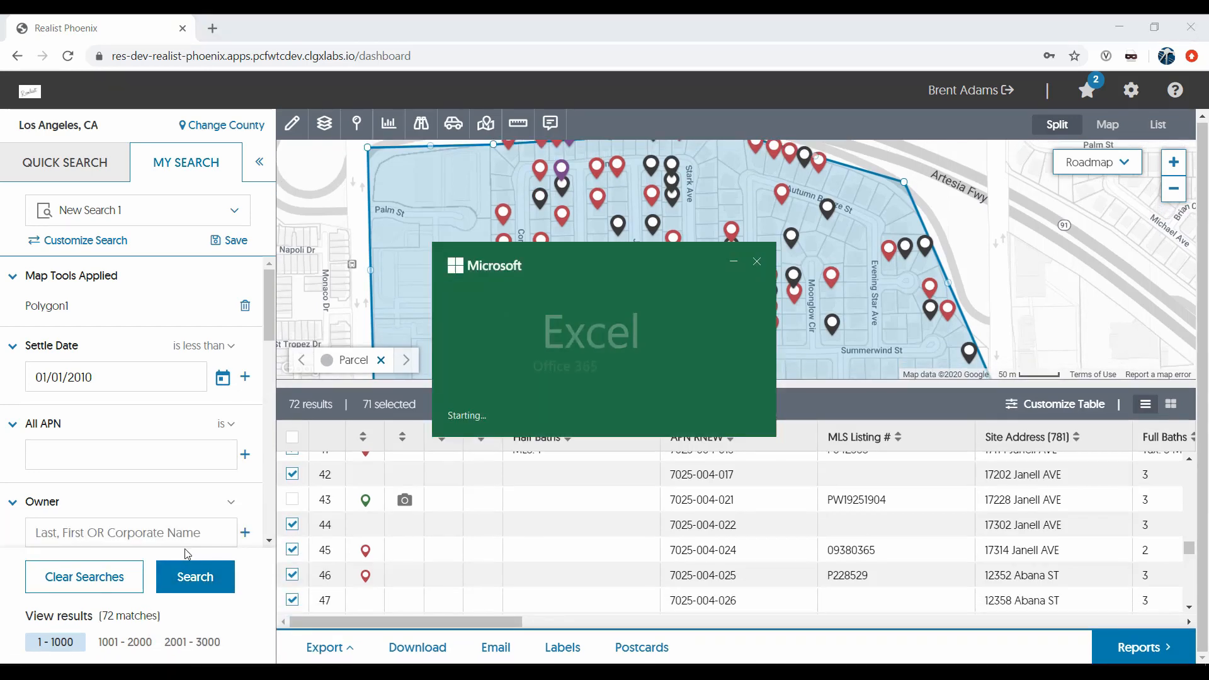